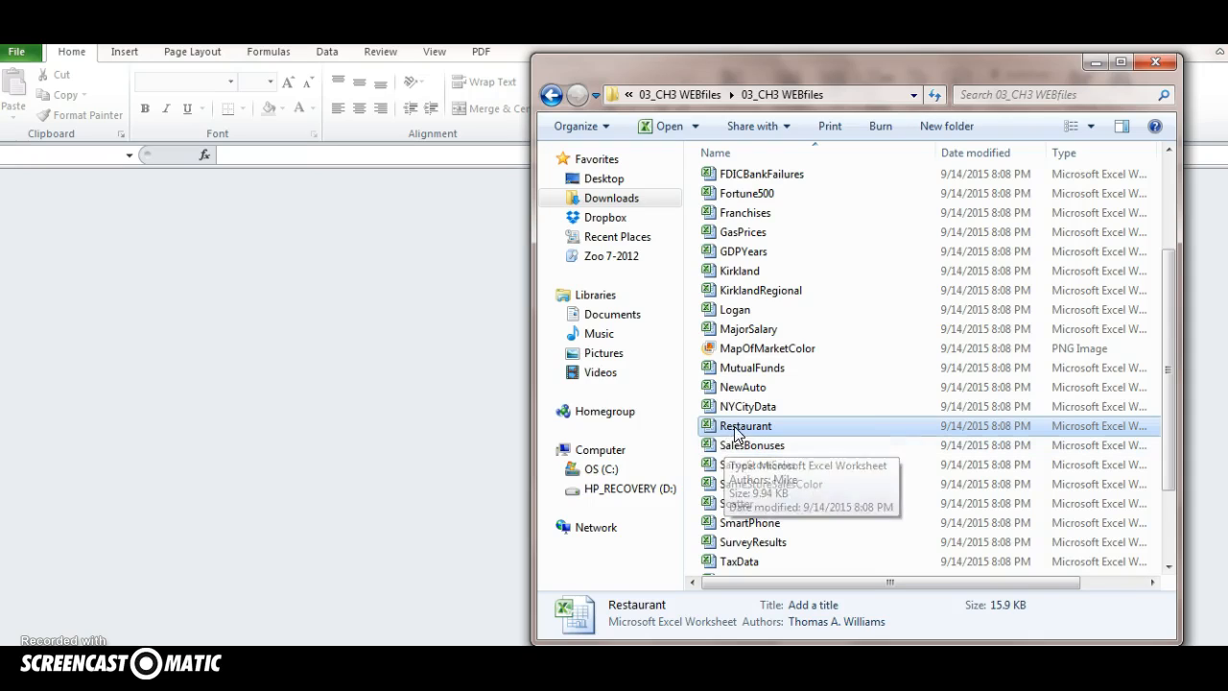
Open the Restaurant workbook from the 03_CH3 WEBfiles folder
double_click(731, 427)
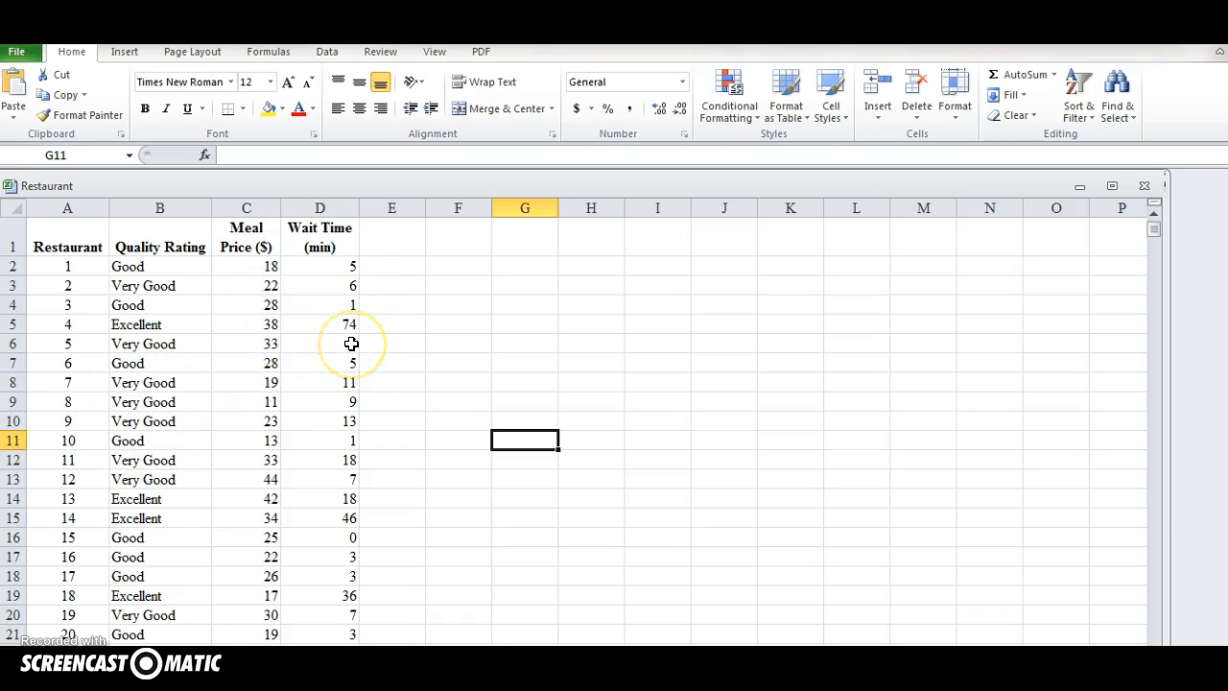
text(-)
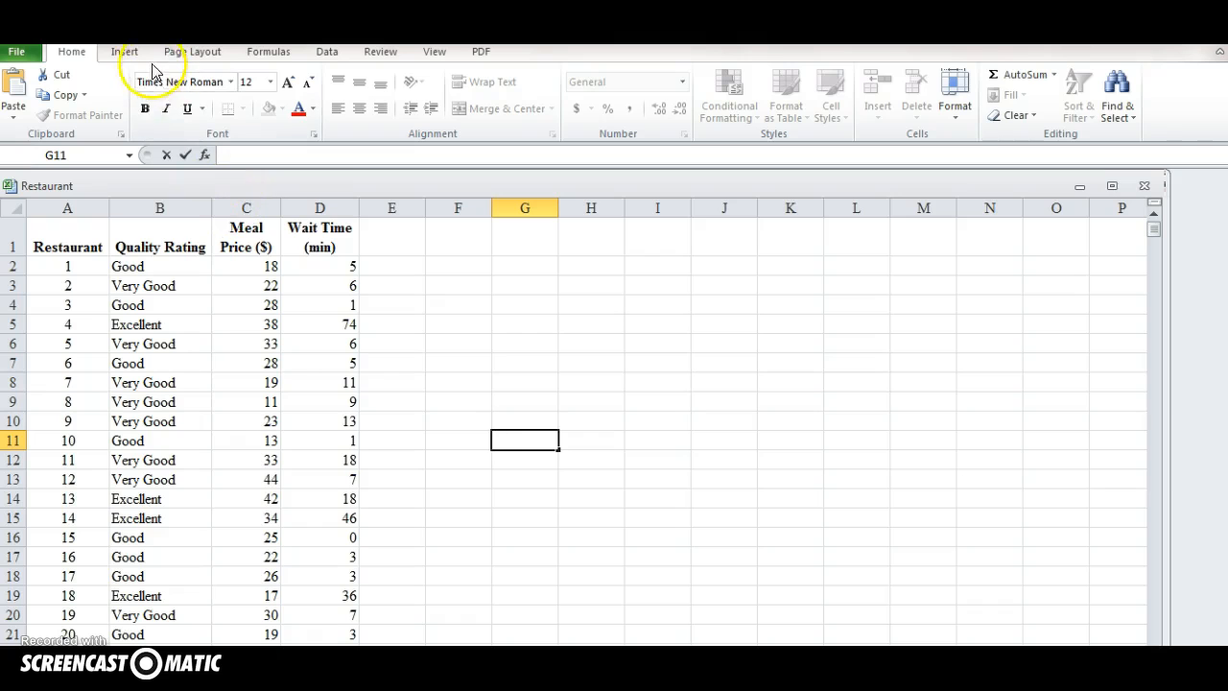
Create a PivotTable with a PivotChart from the range Data!$A$1:$D$301, placed on a new worksheet
click(126, 54)
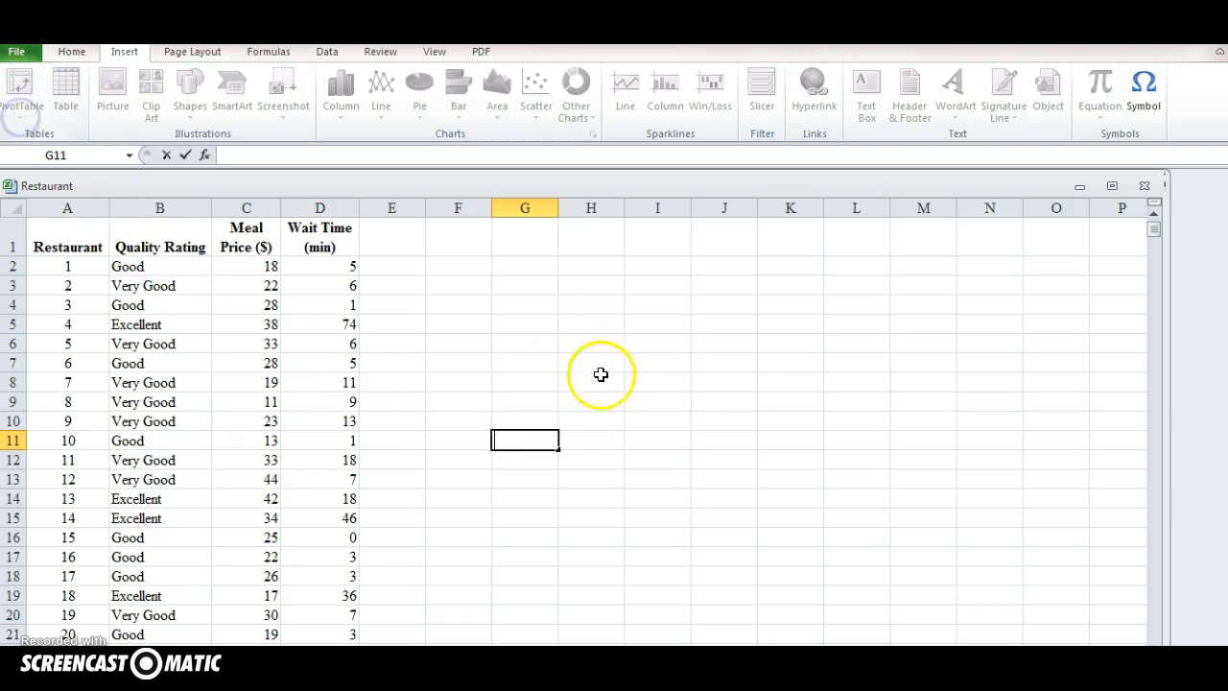
click(479, 406)
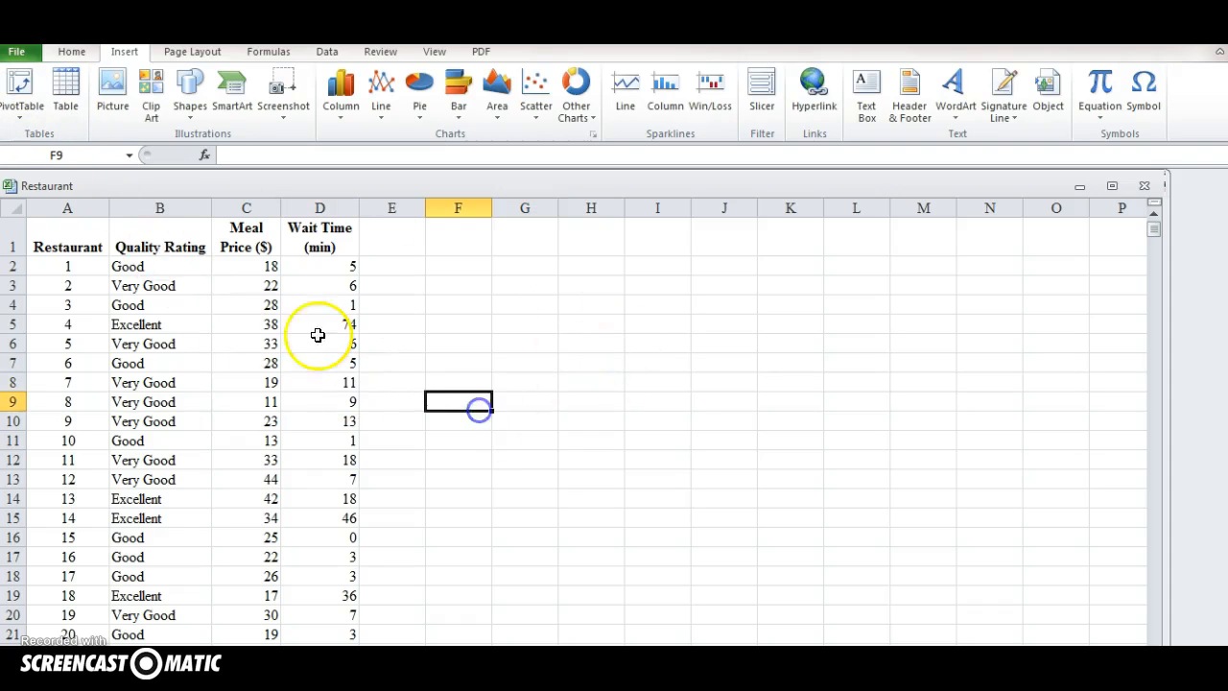
click(14, 117)
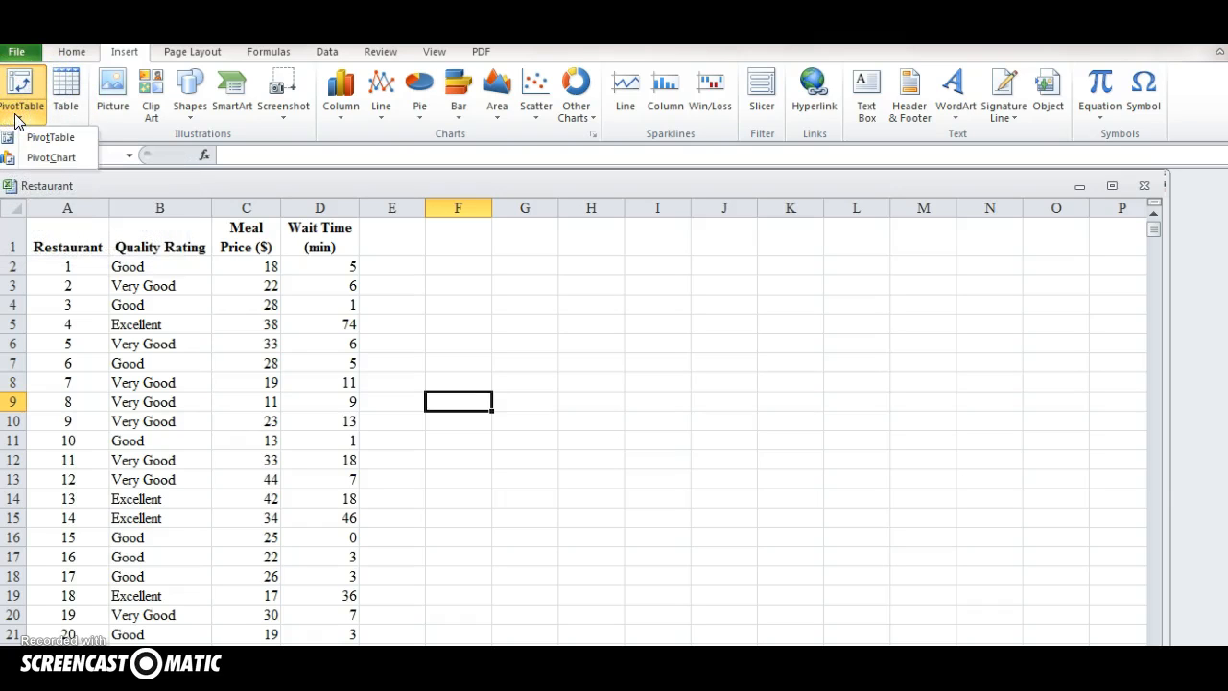
click(37, 162)
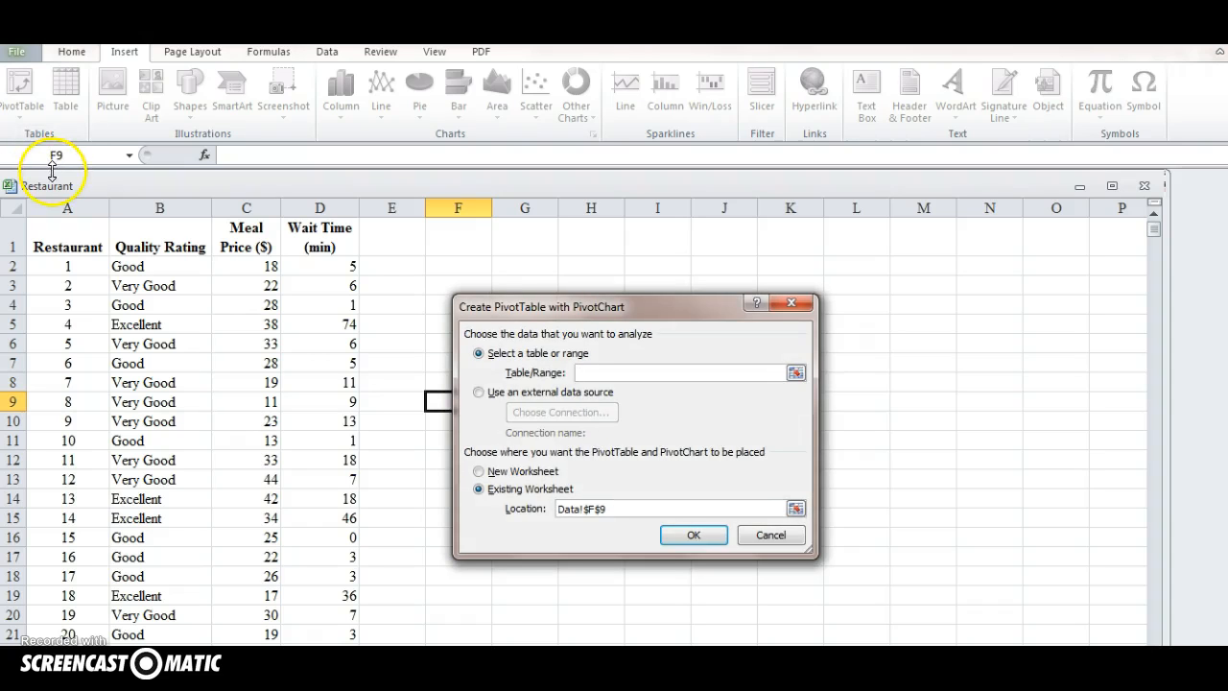
drag(60, 239, 354, 447)
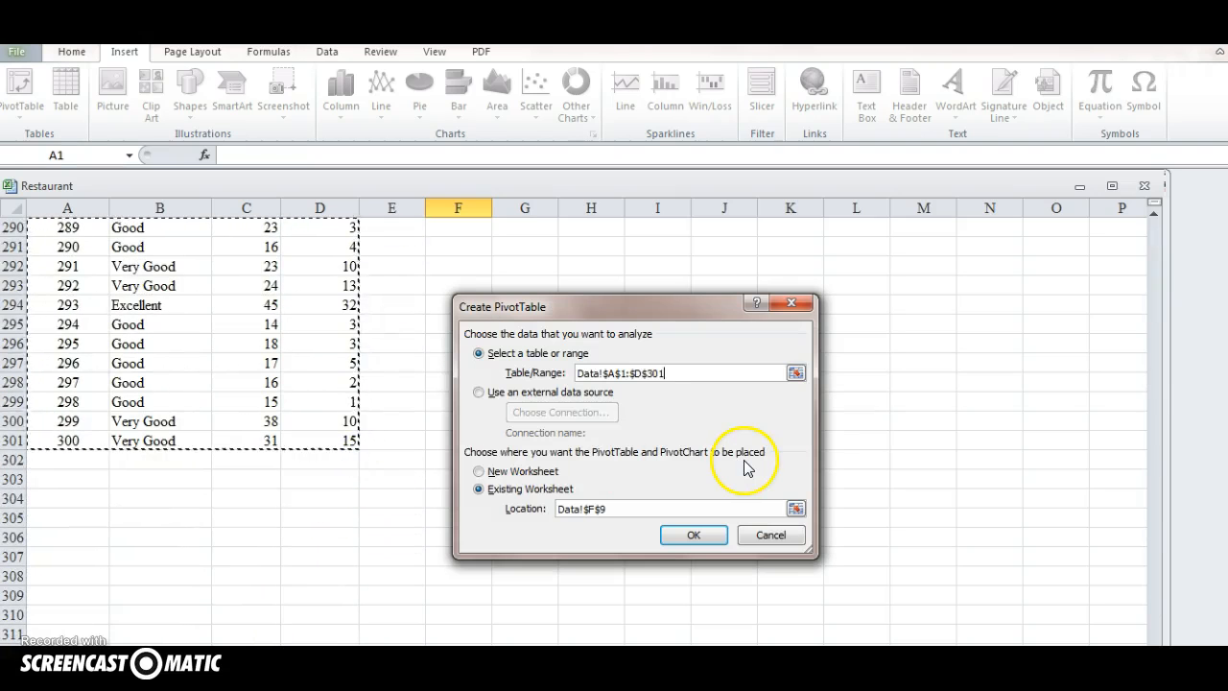
click(479, 471)
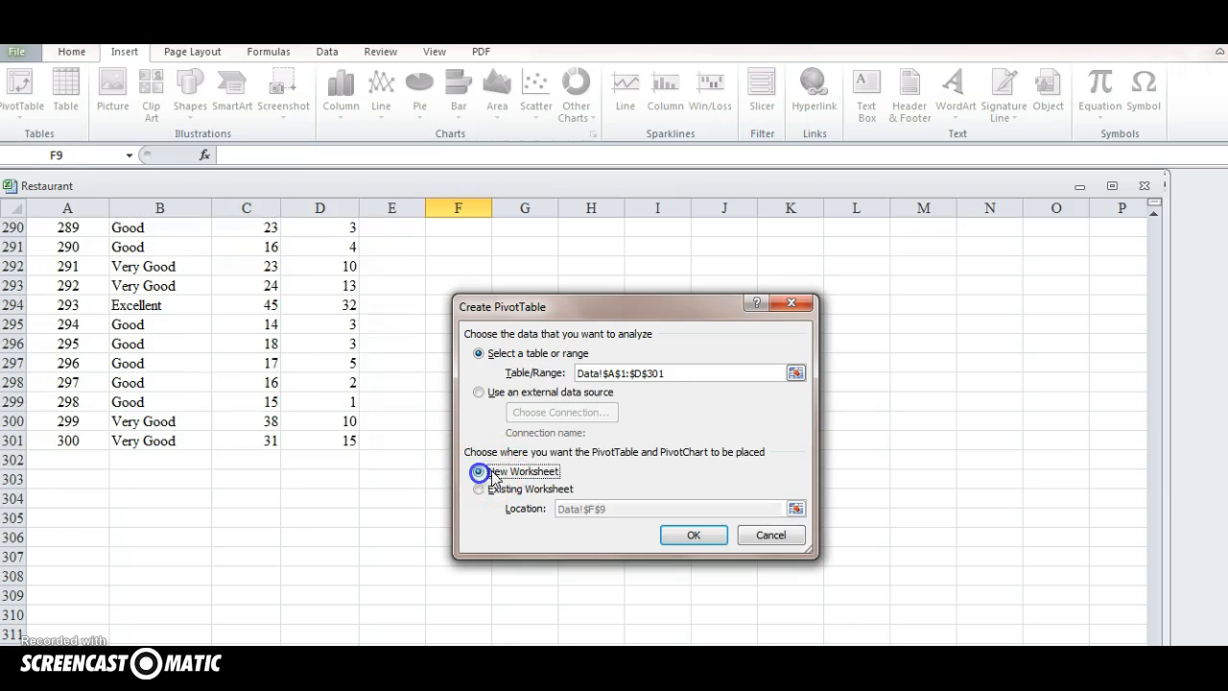
click(696, 540)
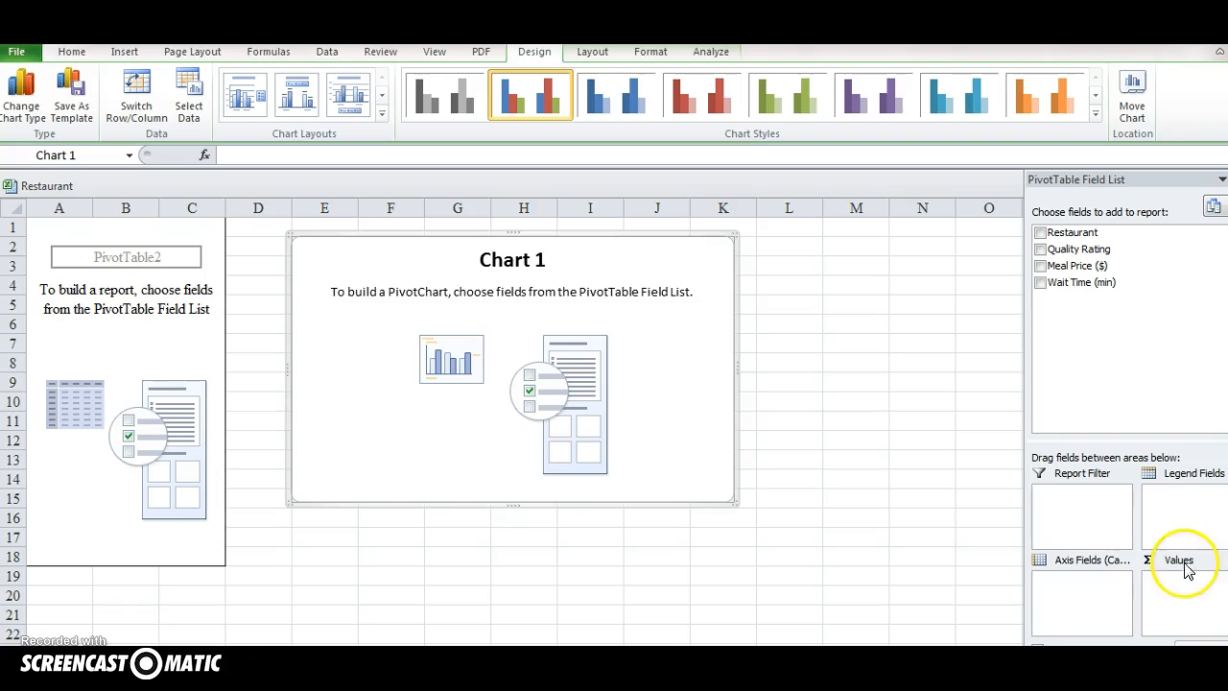
Assign Quality Rating to the axis fields, Meal Price ($) to the legend fields and Wait Time (min) to the values
drag(1063, 249, 1096, 600)
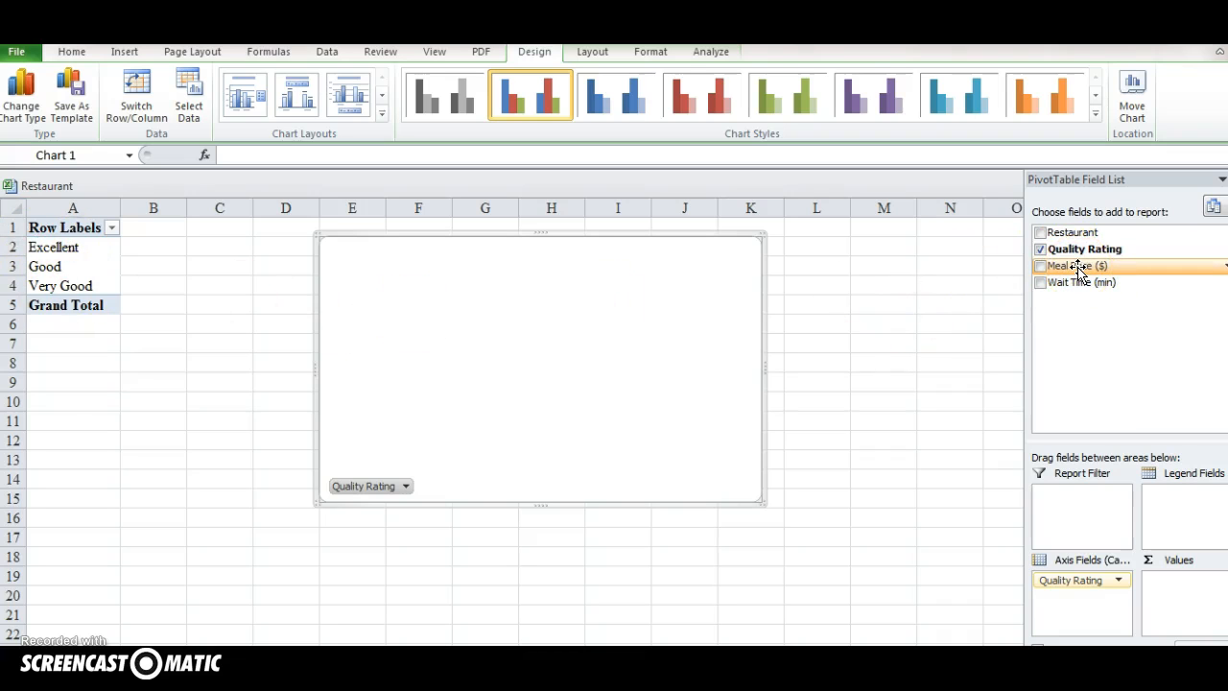
drag(1065, 268, 1182, 518)
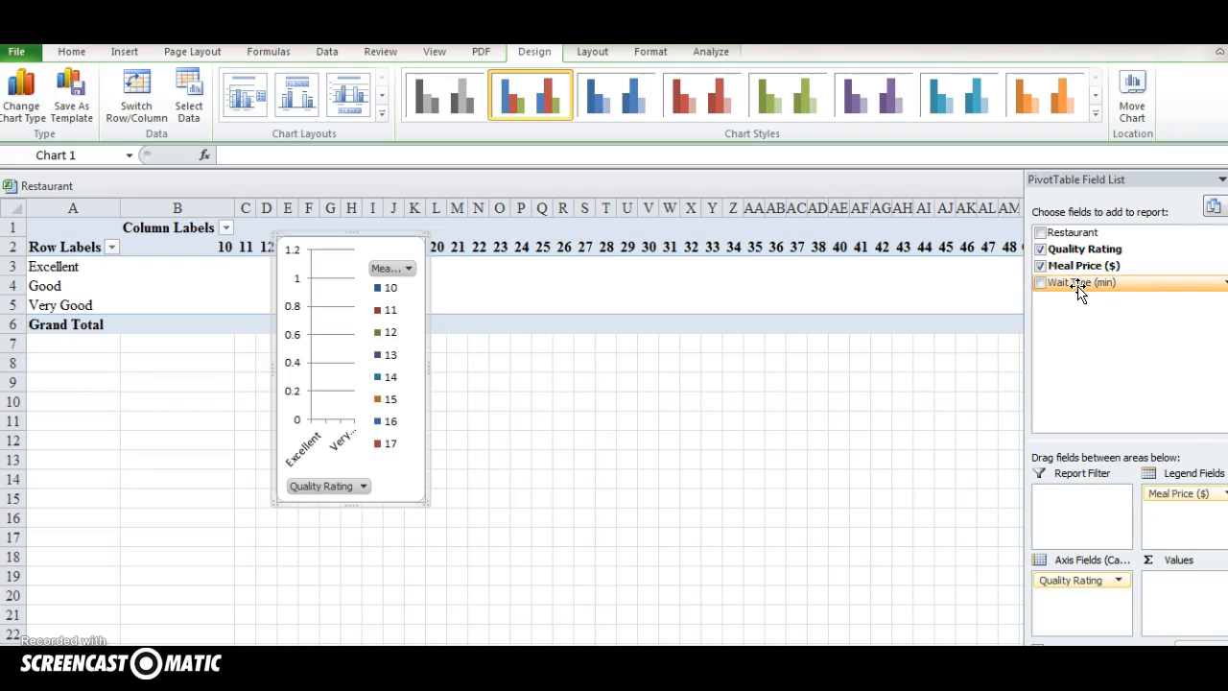
drag(1082, 283, 1188, 607)
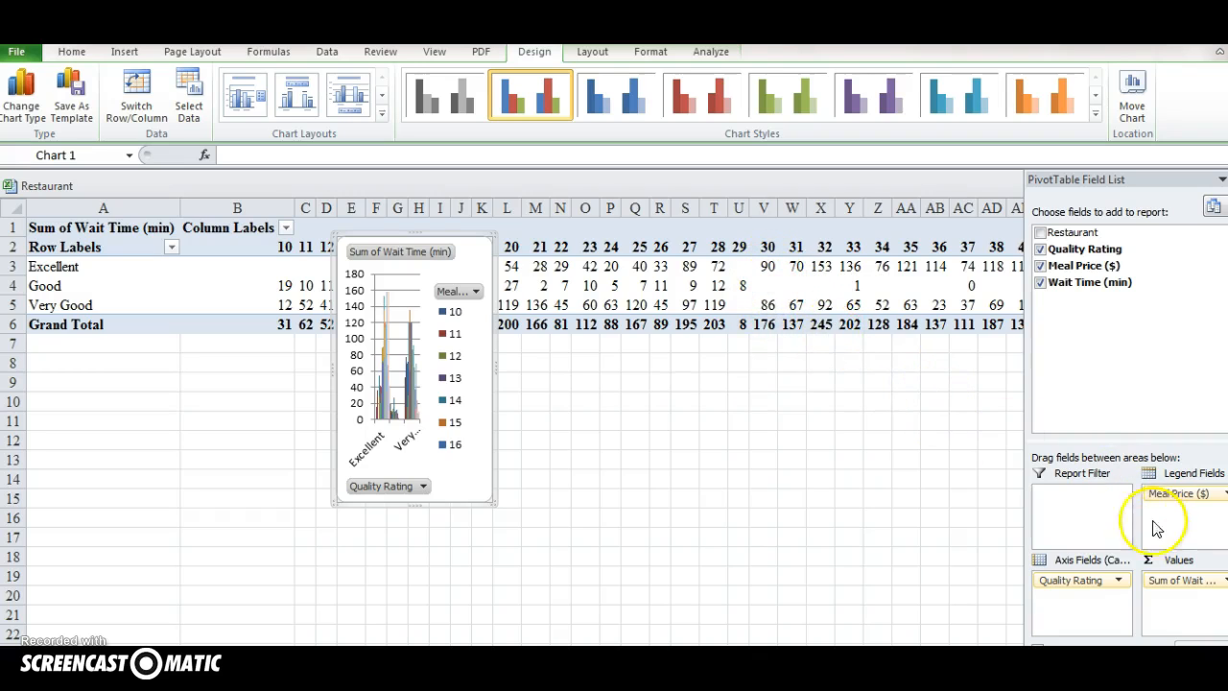
Summarize the Wait Time (min) value field by Average
click(1188, 581)
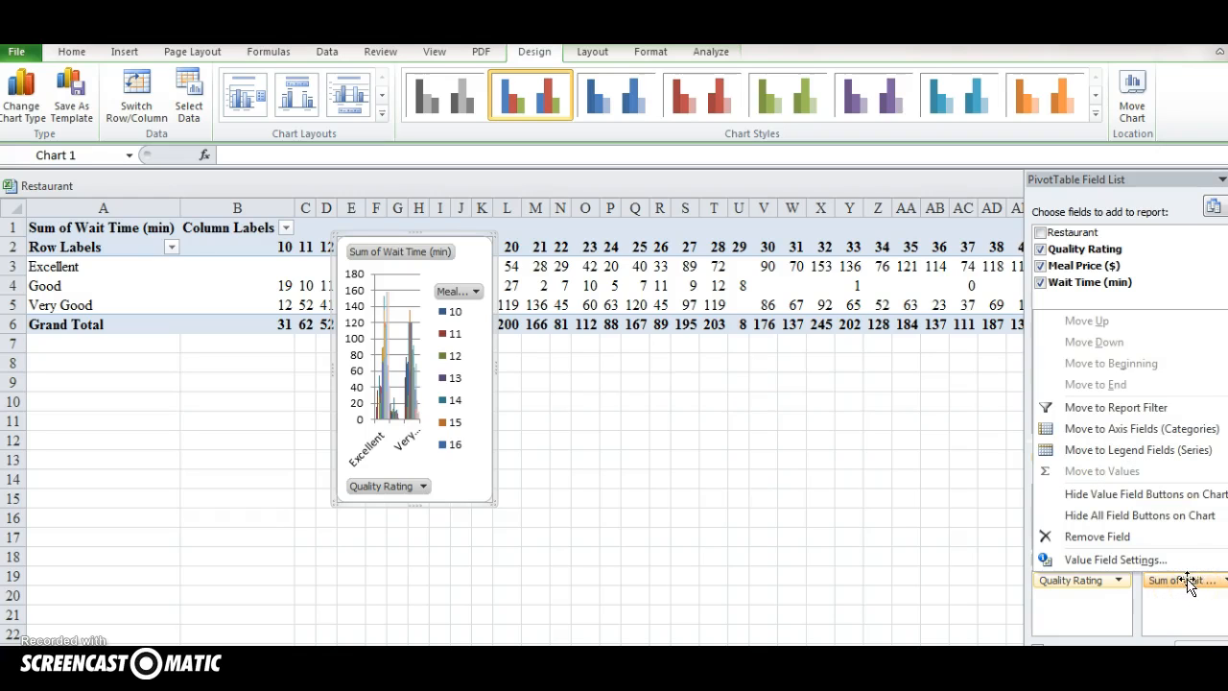
click(1163, 561)
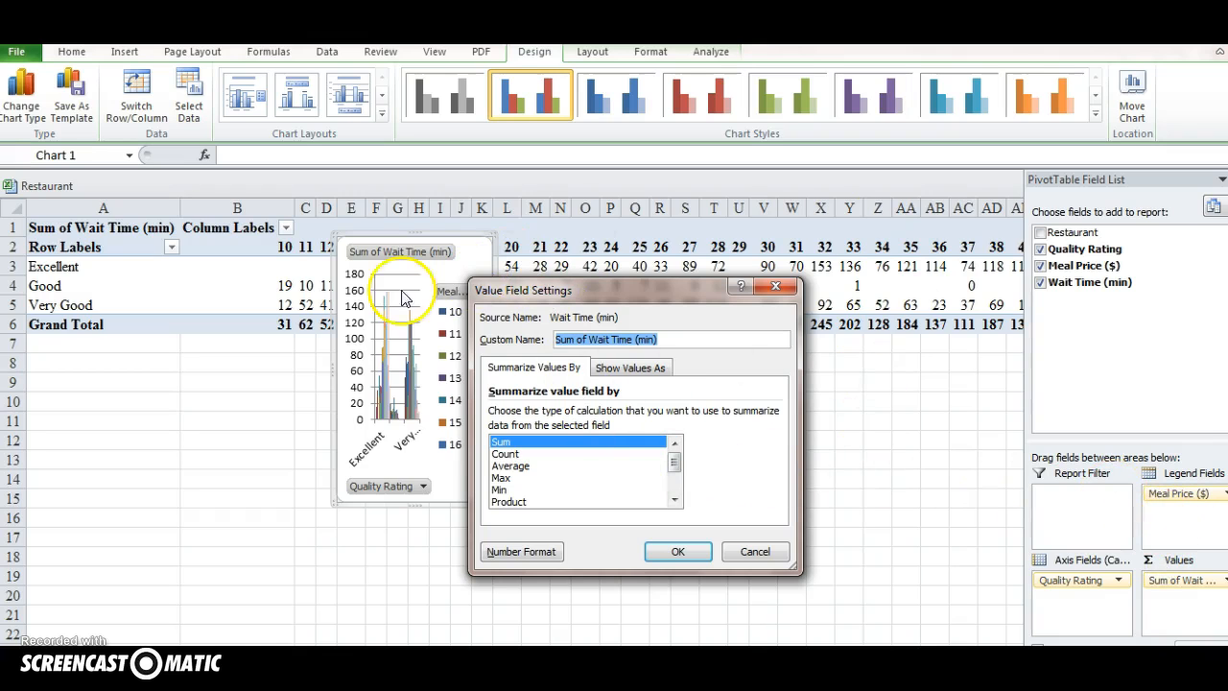
click(508, 466)
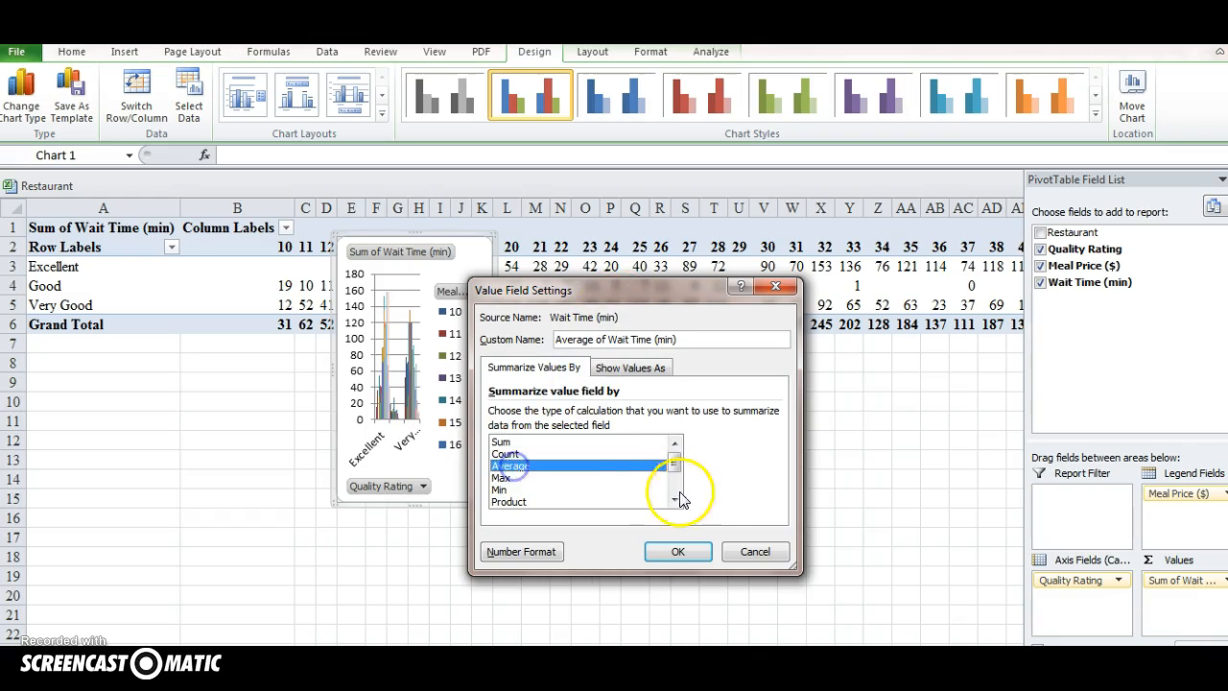
click(679, 549)
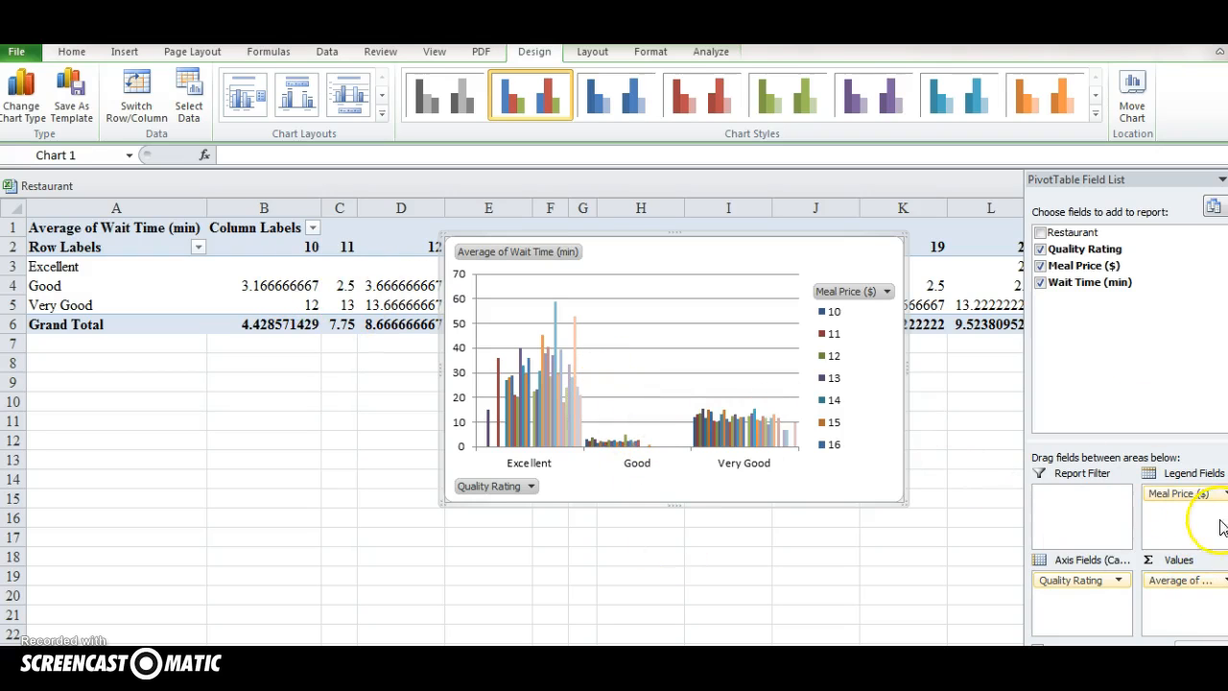
Format the average wait time values as Number with one decimal place
click(1195, 580)
click(1104, 556)
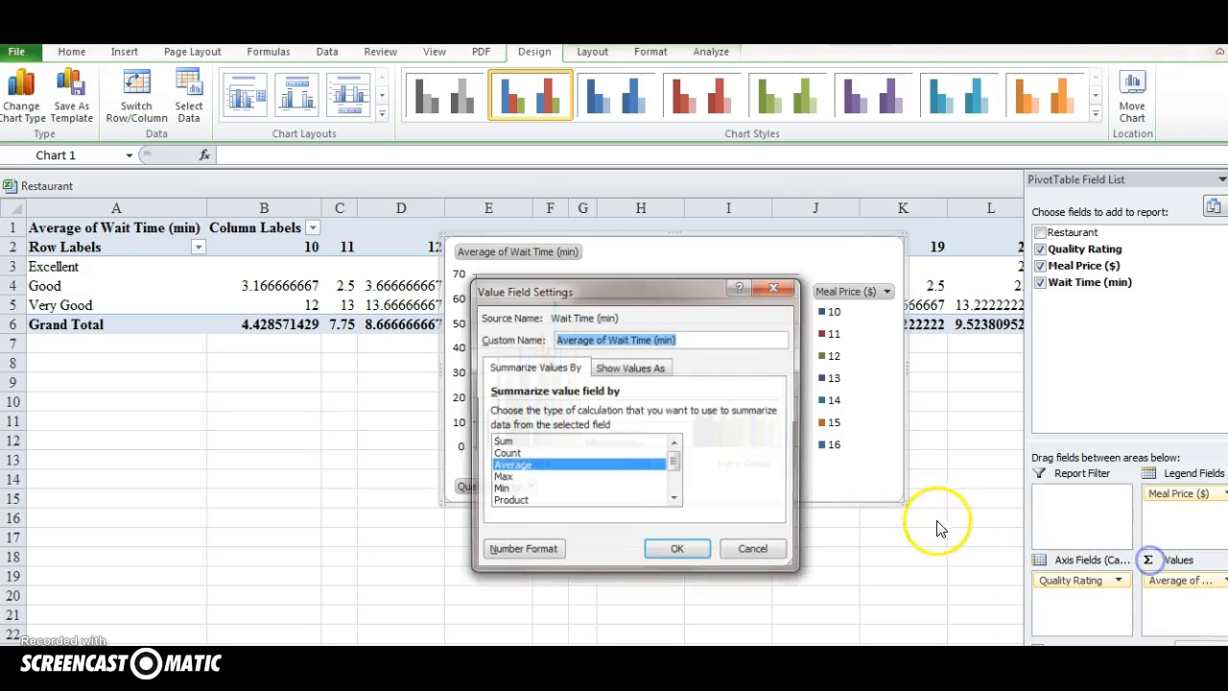
click(523, 548)
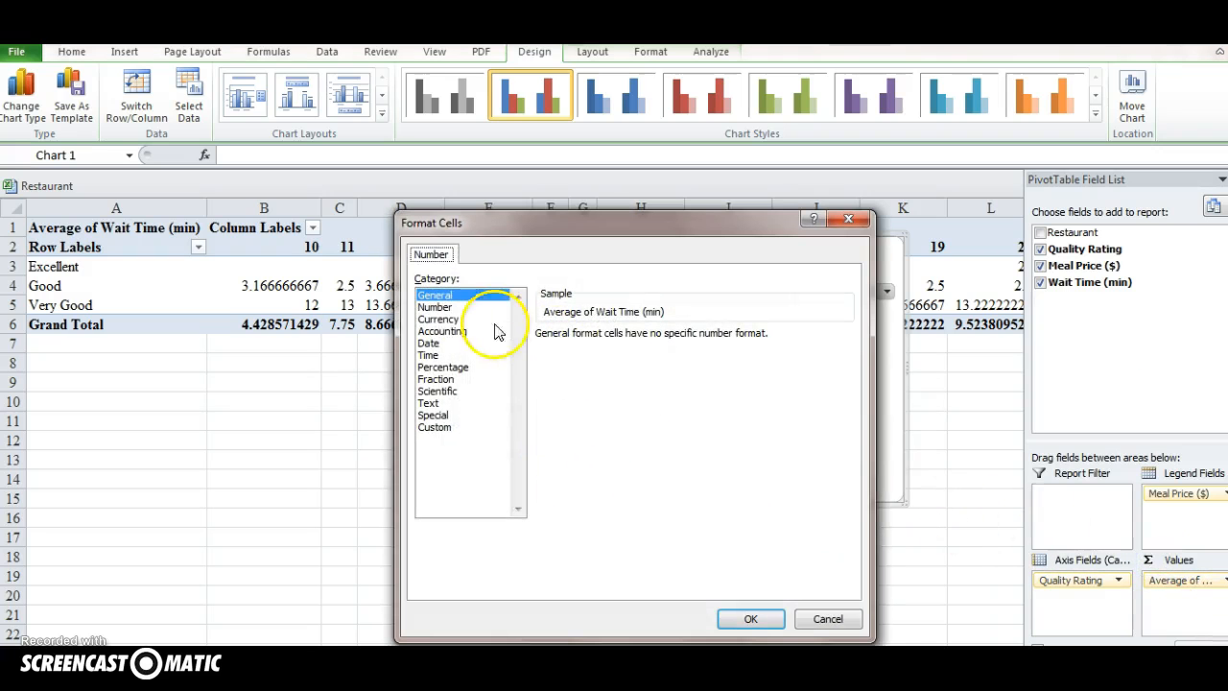
click(447, 307)
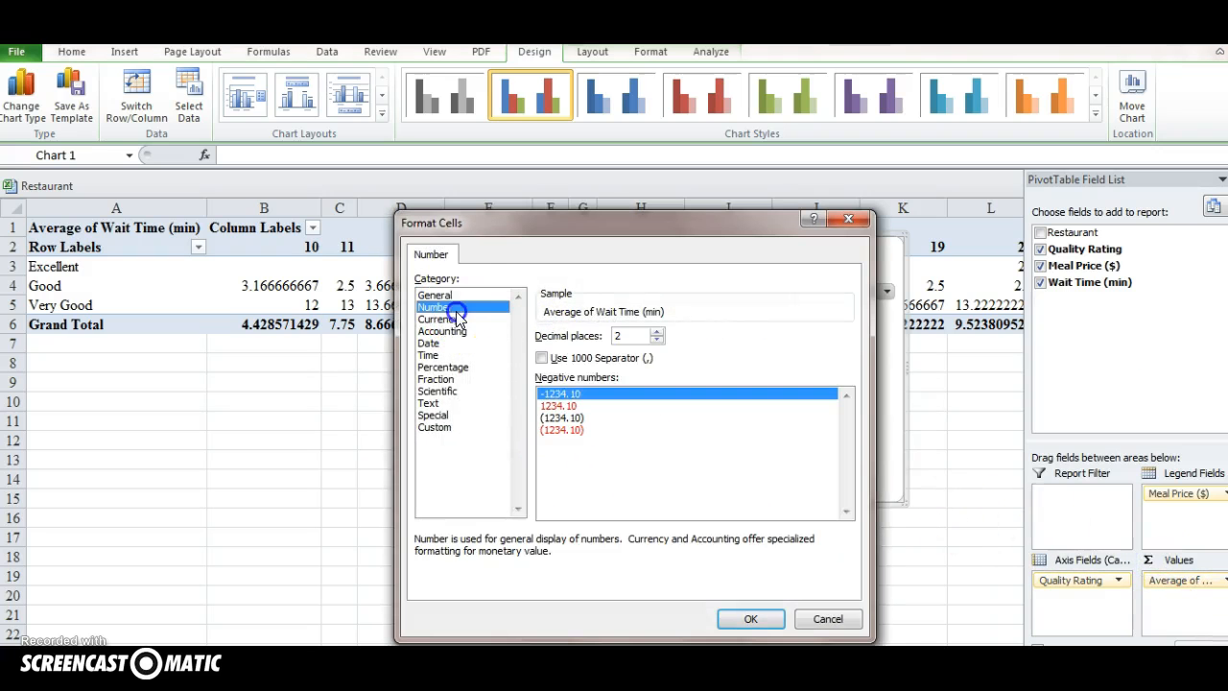
click(656, 331)
click(657, 338)
click(753, 619)
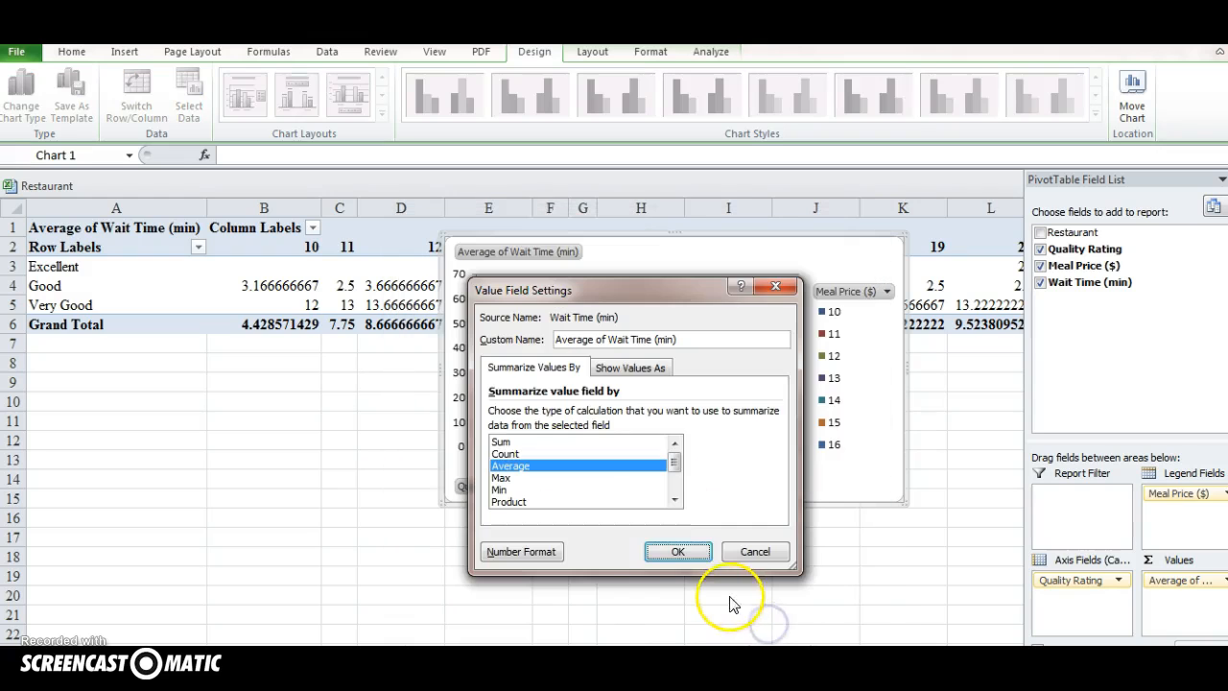
click(677, 551)
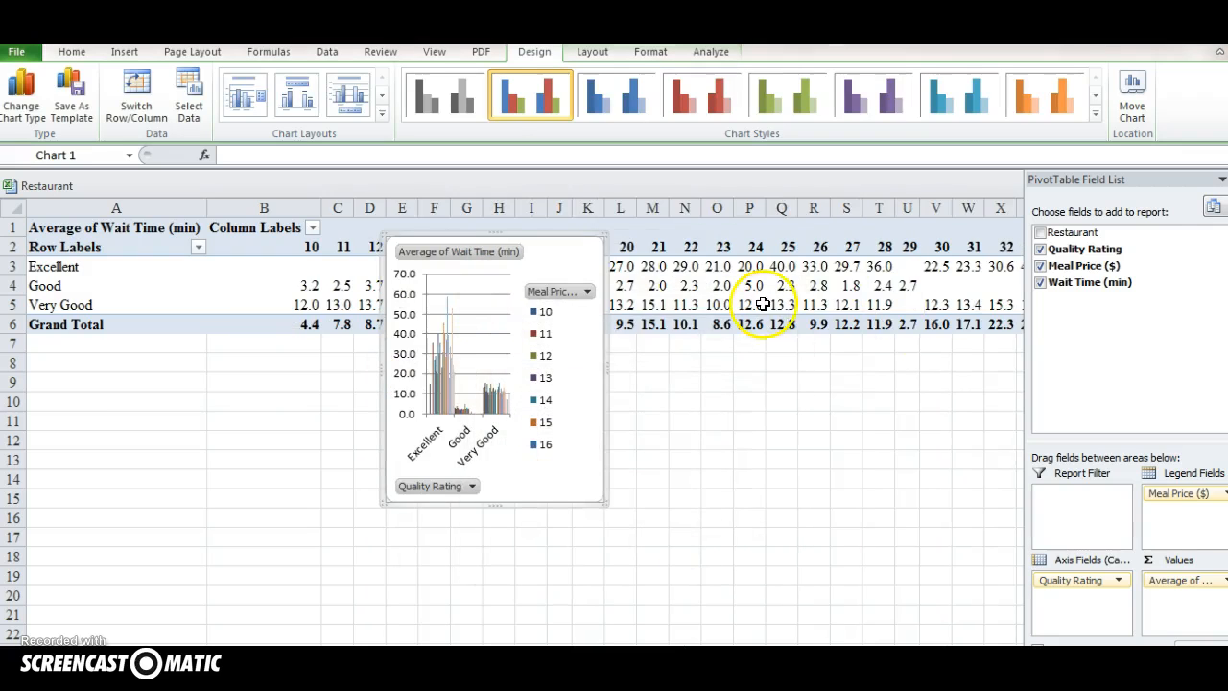
Group the Meal Price column labels from 10 to 48 in intervals of 10, and move the chart clear of the pivot table
click(876, 247)
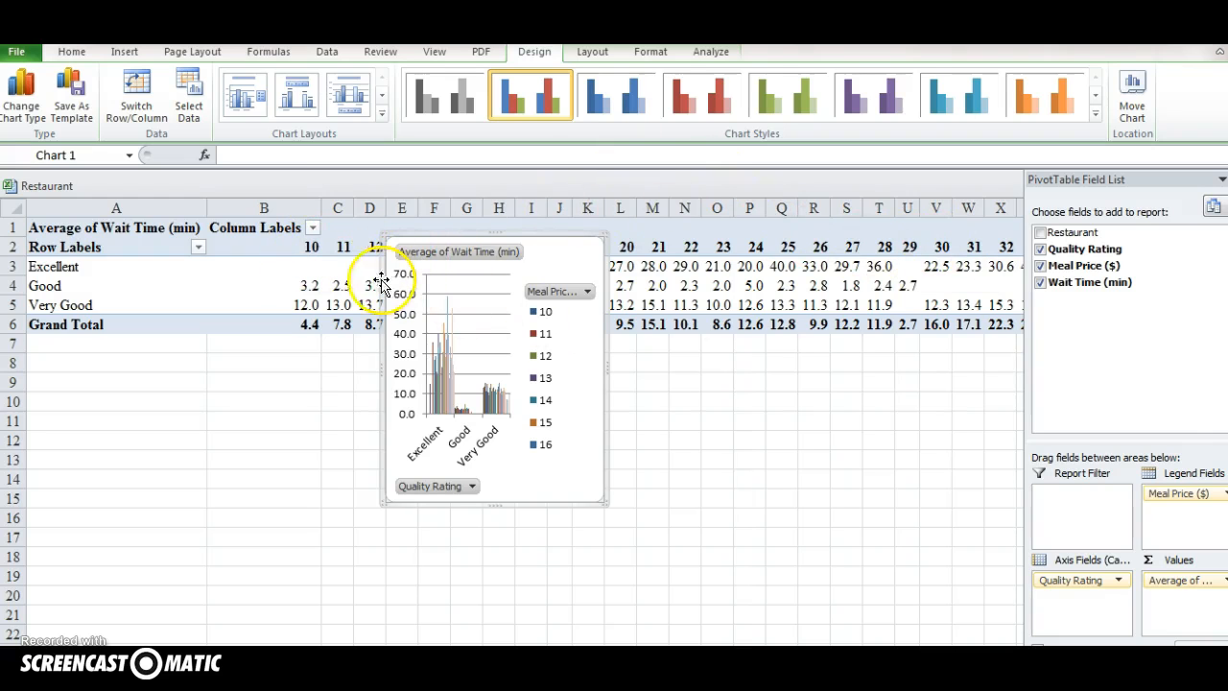
right_click(303, 248)
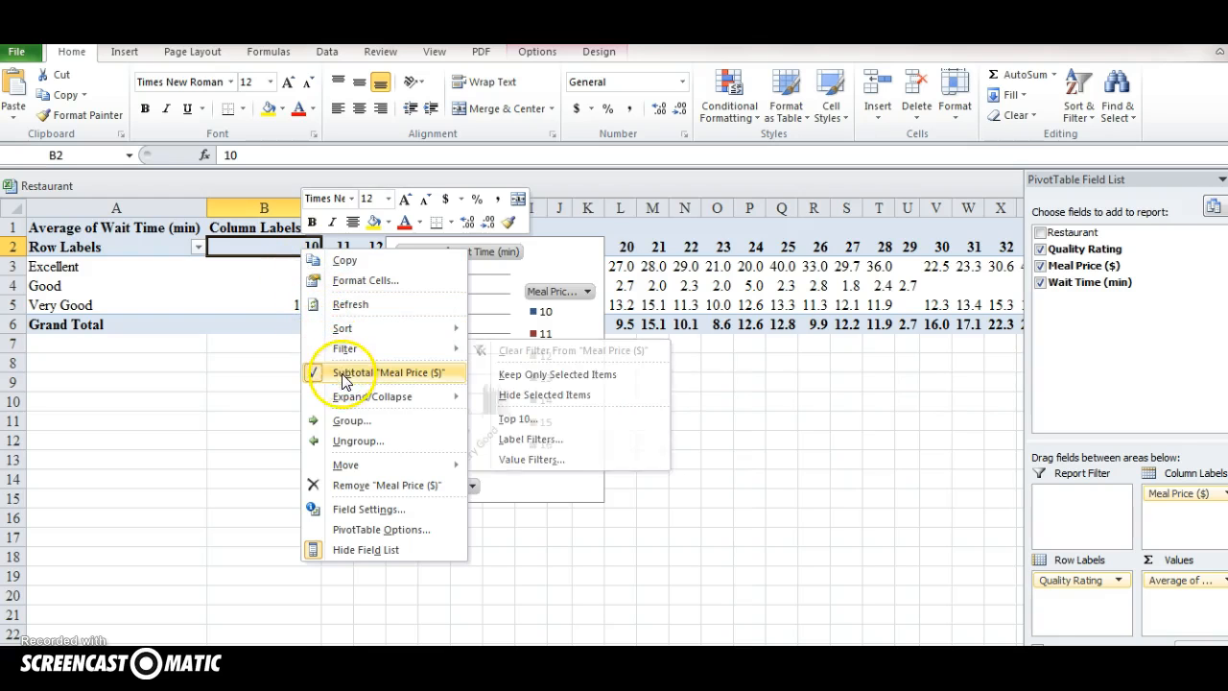
click(345, 421)
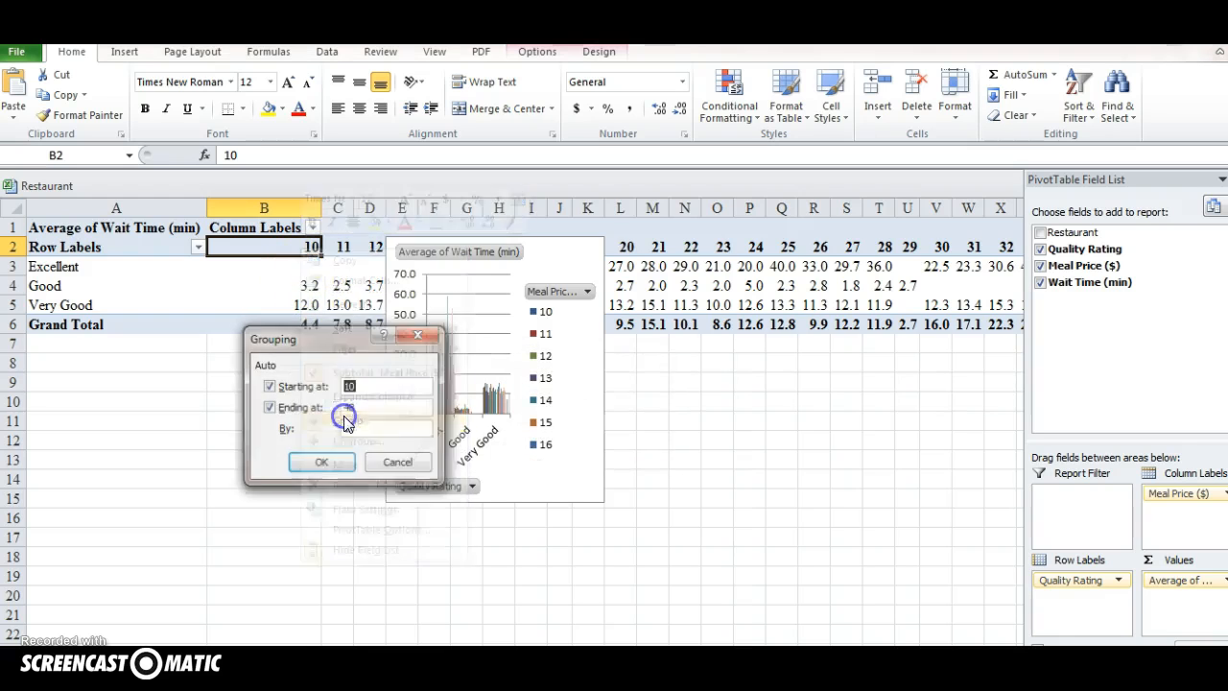
click(346, 388)
text(48)
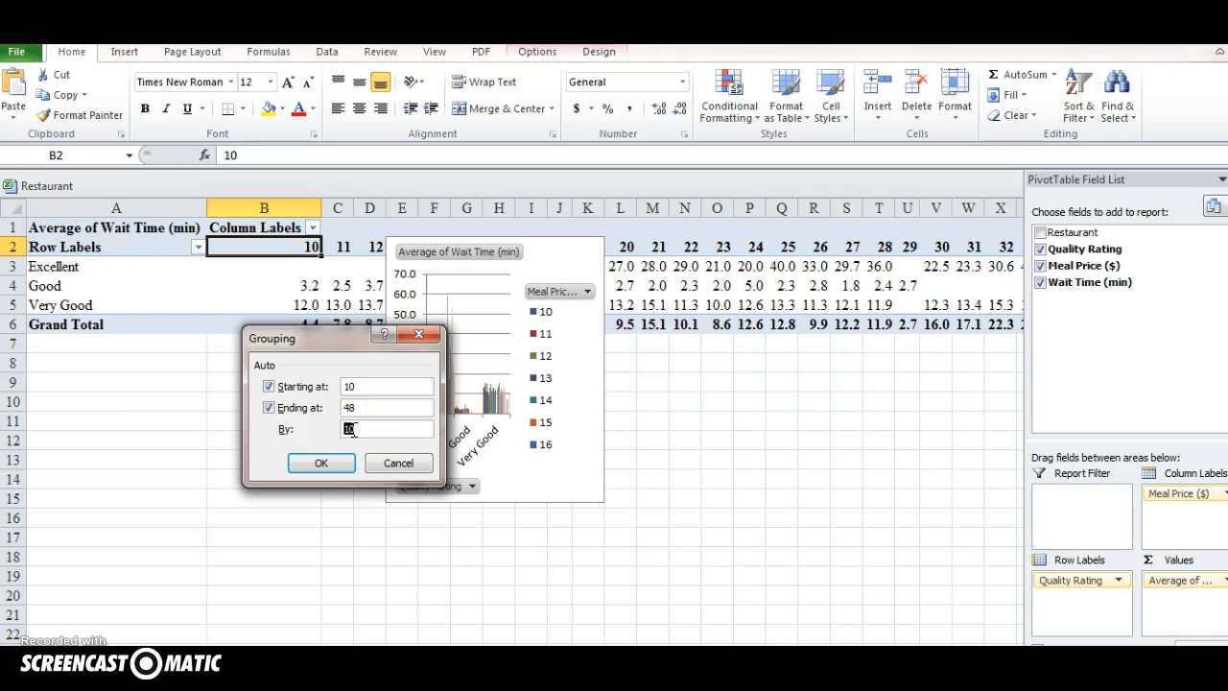
click(348, 465)
click(322, 464)
drag(563, 268, 781, 266)
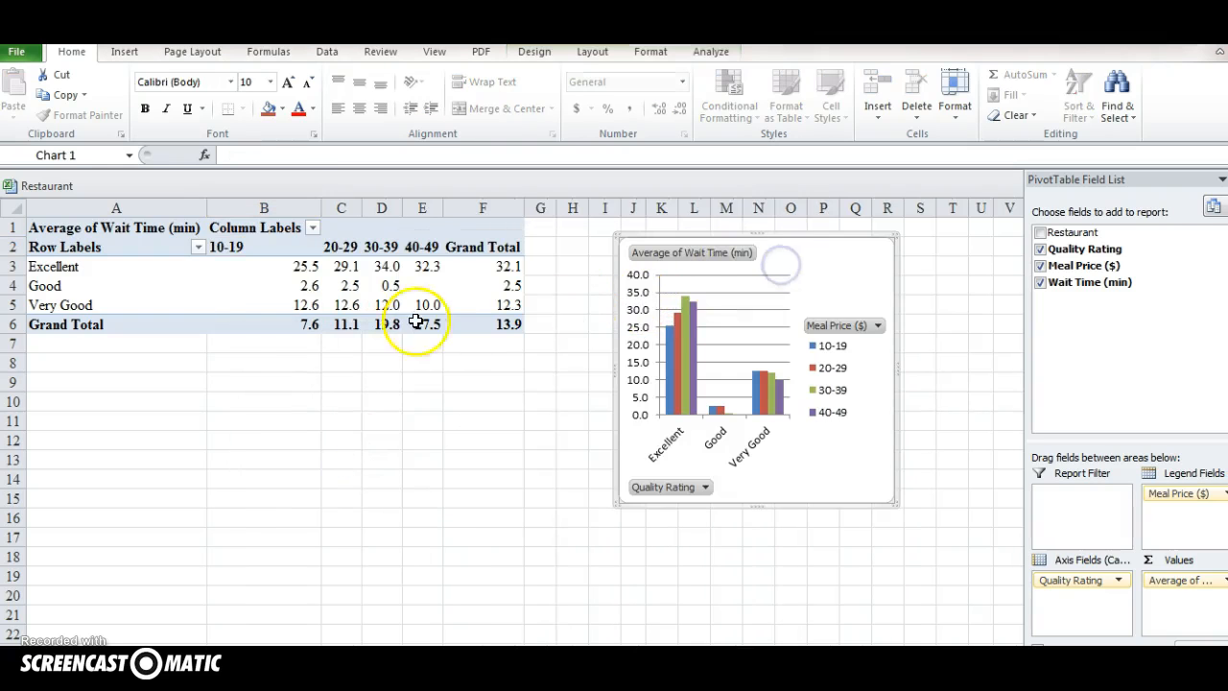
Move the Excellent row label to the end of the Quality Rating order in the pivot table
click(57, 269)
right_click(59, 273)
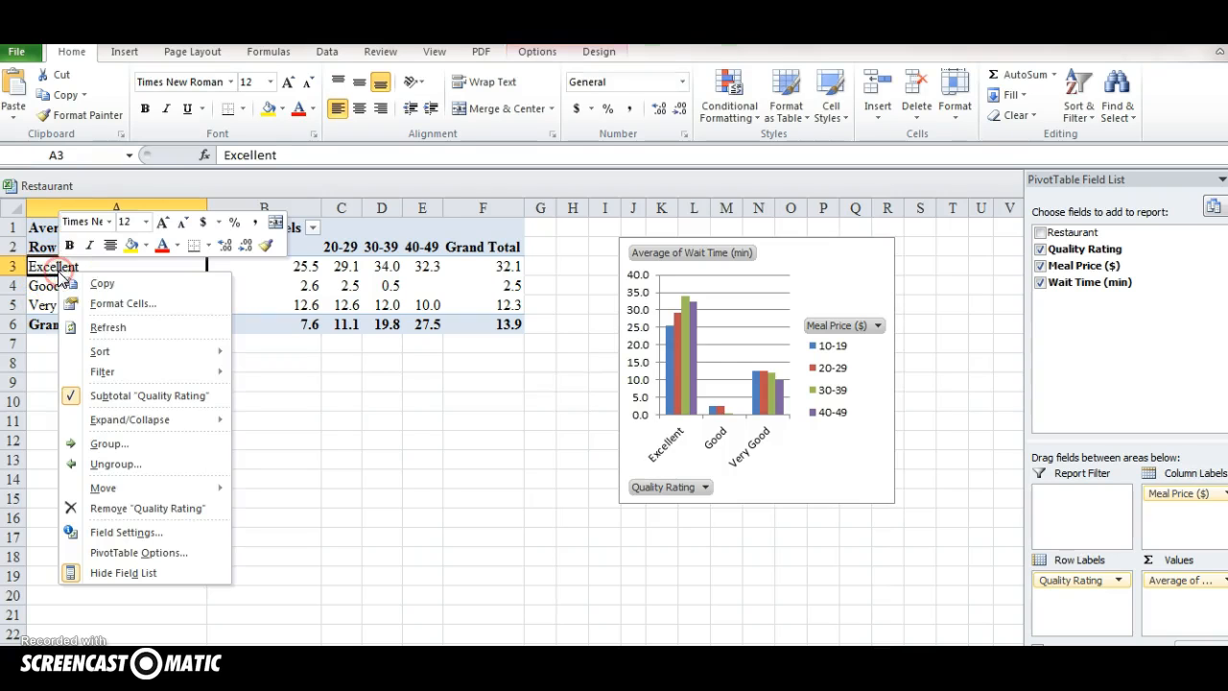
mouse_move(144, 488)
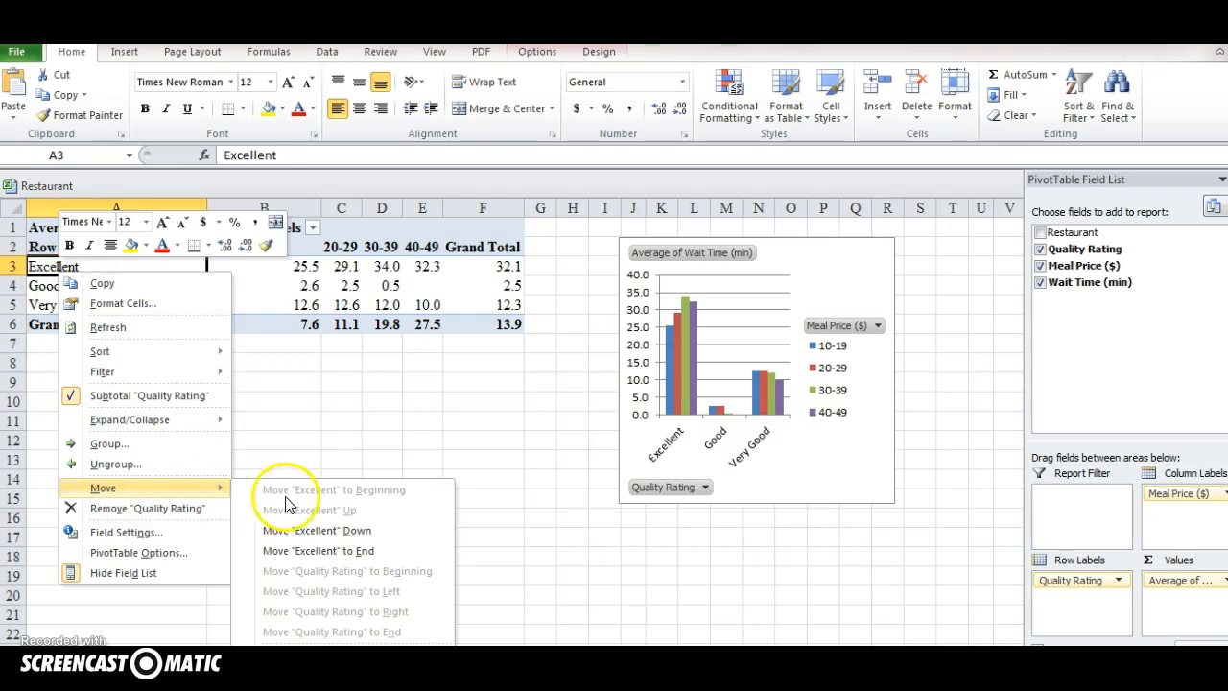
click(309, 550)
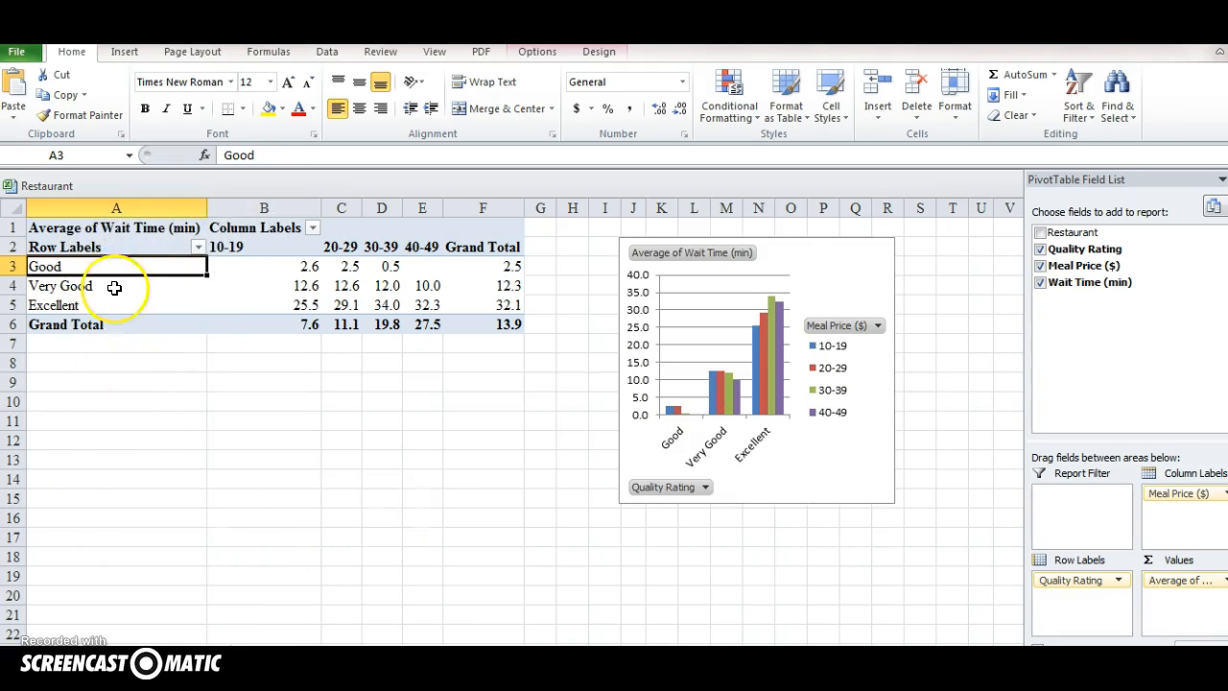
click(112, 380)
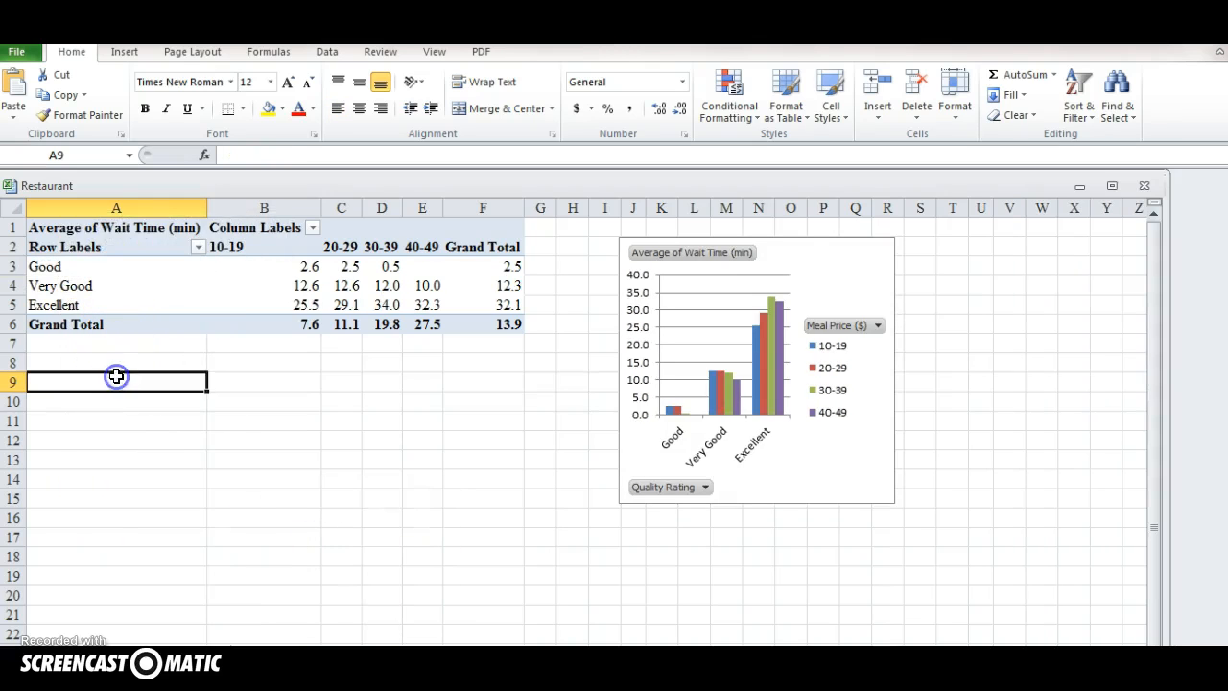